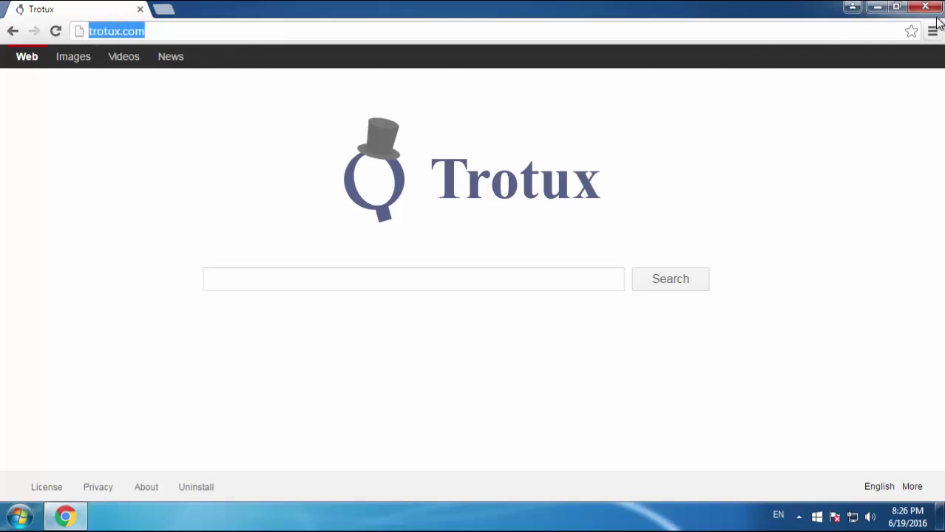
Step: Close Chrome and sort Programs and Features by Installed On, newest first
left_click(925, 7)
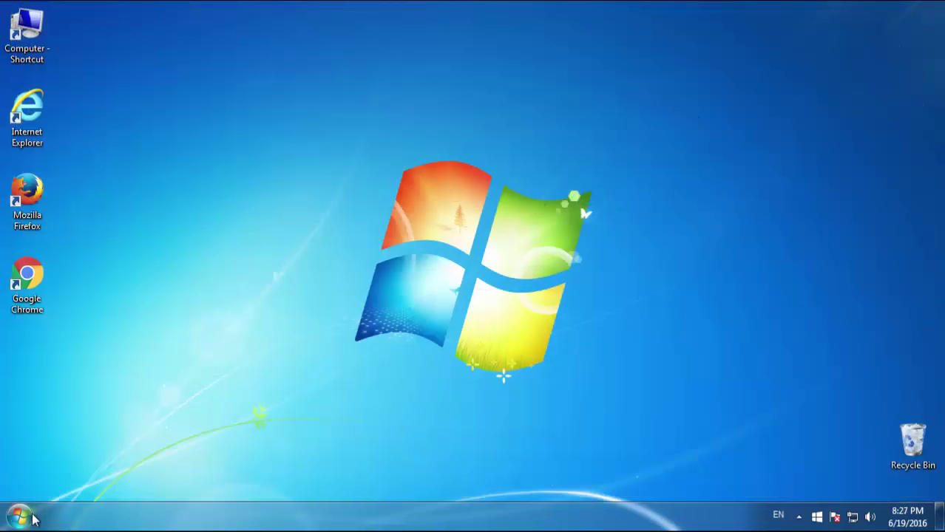
left_click(33, 519)
left_click(220, 365)
left_click(261, 323)
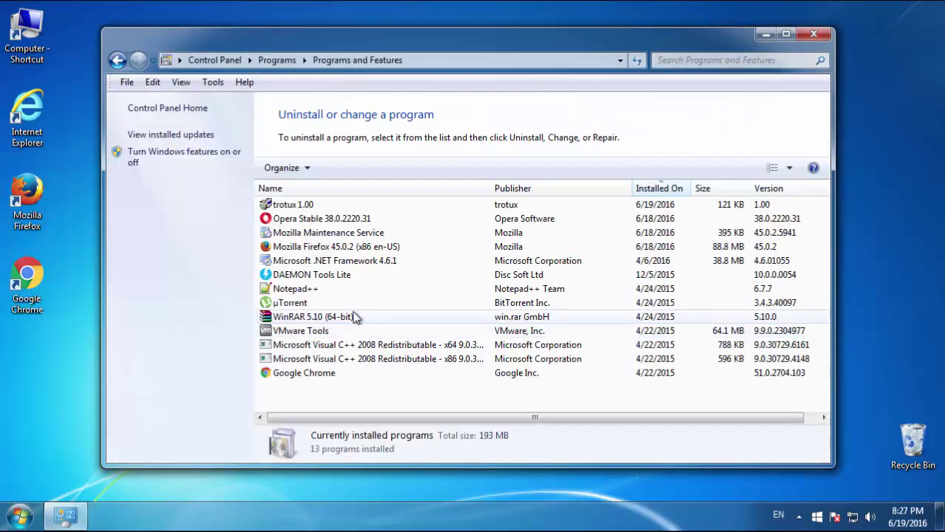
left_click(651, 190)
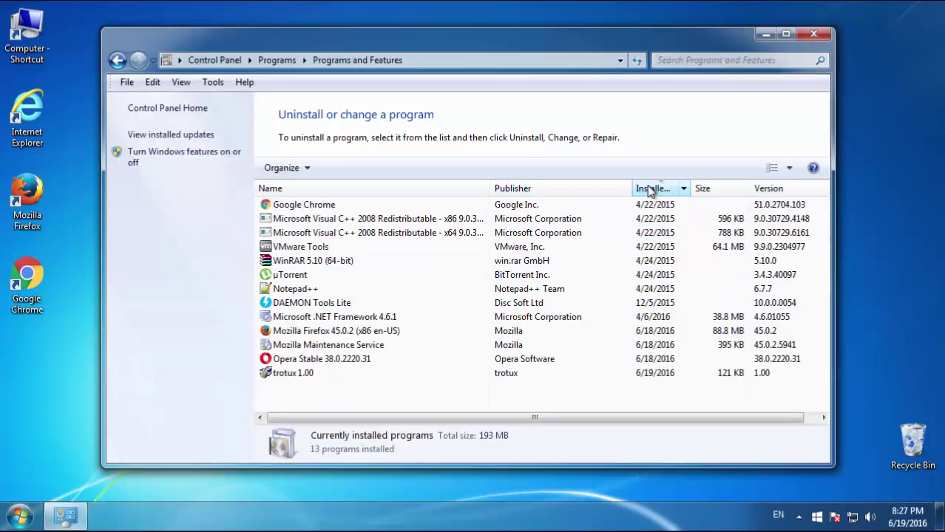
left_click(650, 189)
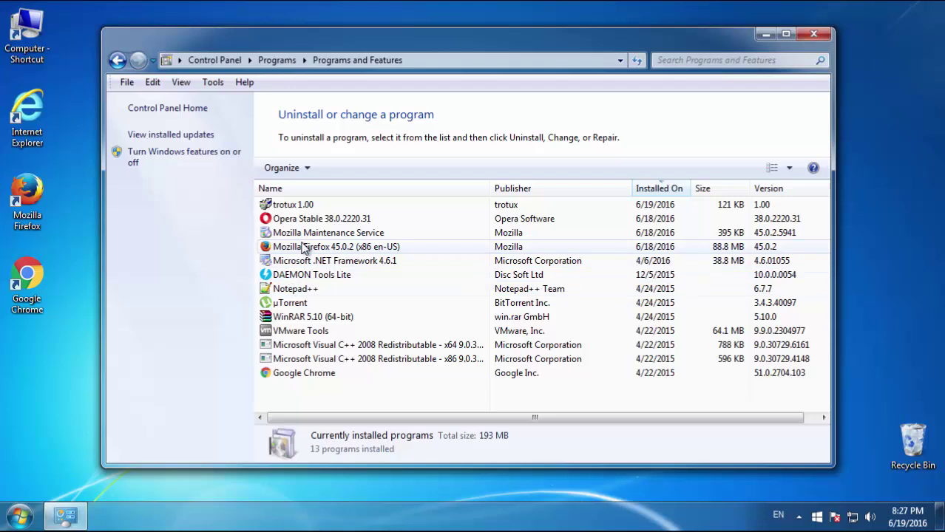
Step: Select trotux 1.00 and run its uninstaller through to completion
left_click(299, 207)
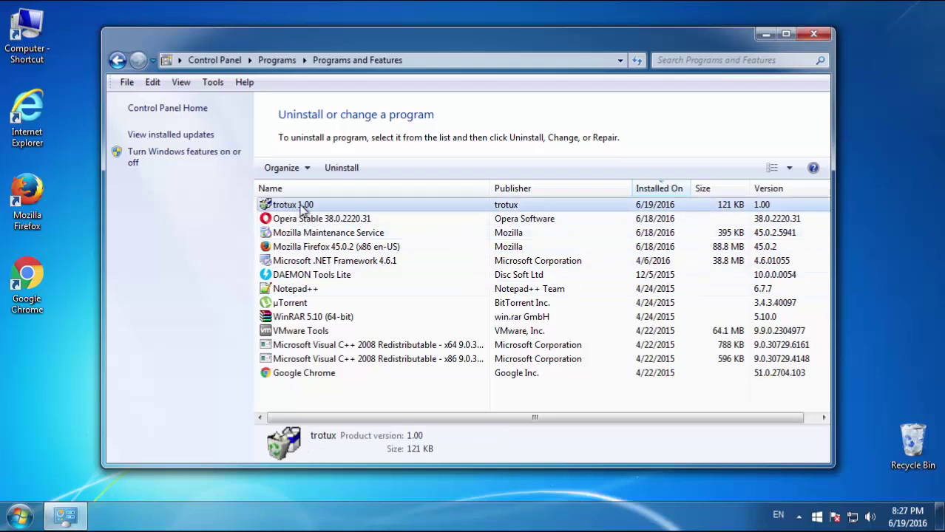
left_click(334, 169)
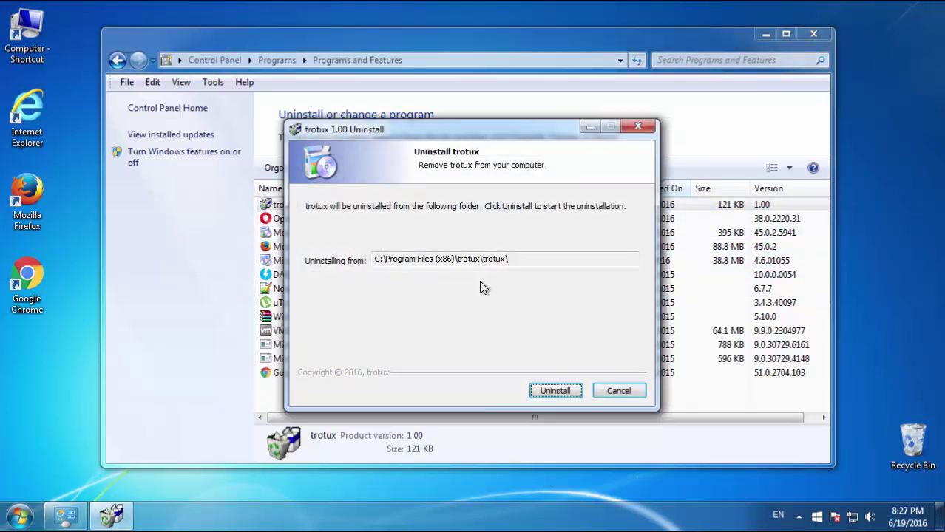
left_click(539, 390)
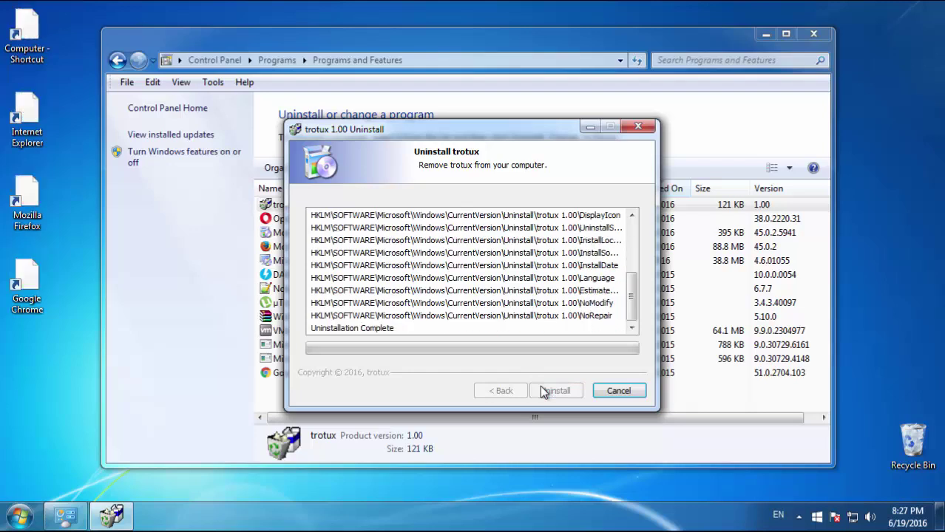
left_click(544, 390)
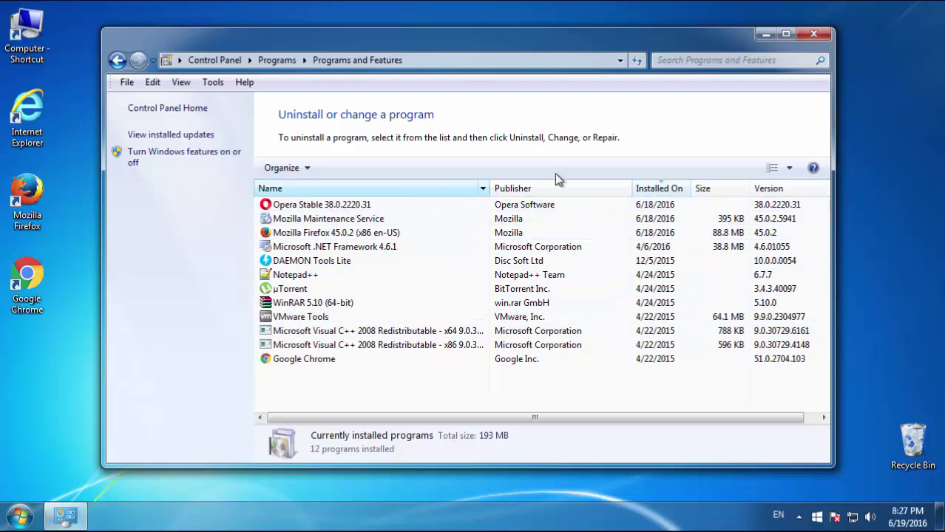
Step: Close Programs and Features, restart Windows, and pick Safe Mode from the F8 boot menu
left_click(812, 34)
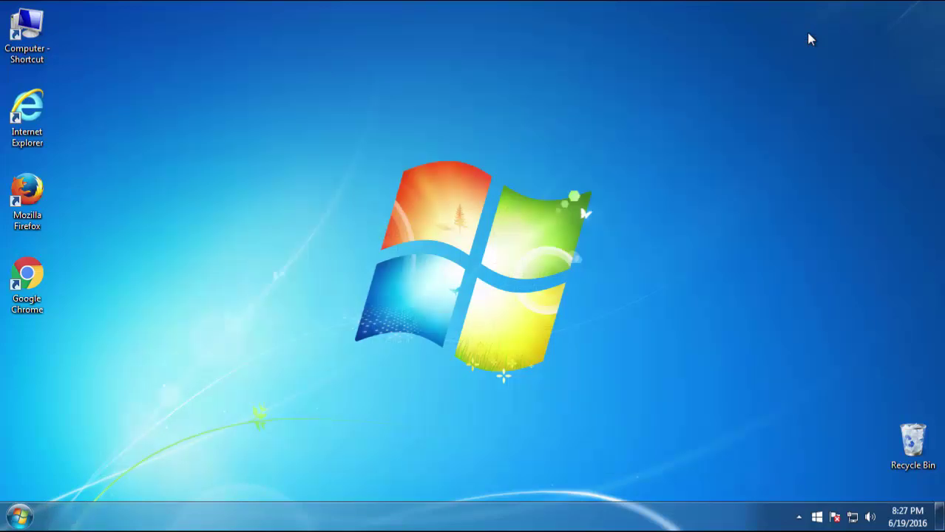
left_click(19, 520)
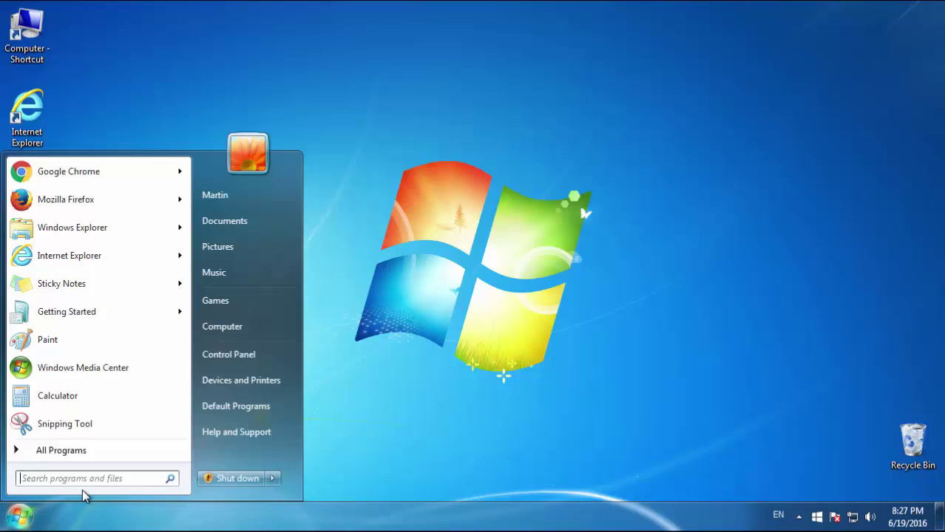
left_click(272, 478)
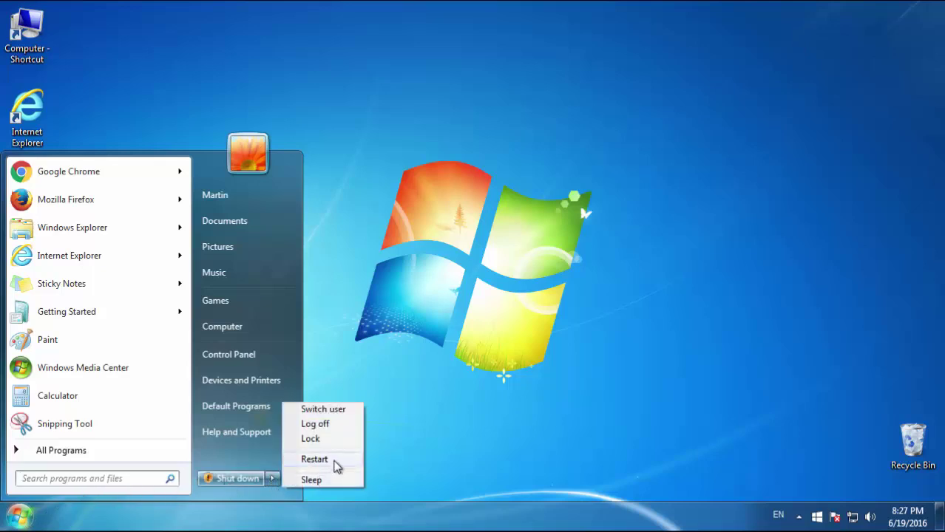
left_click(336, 466)
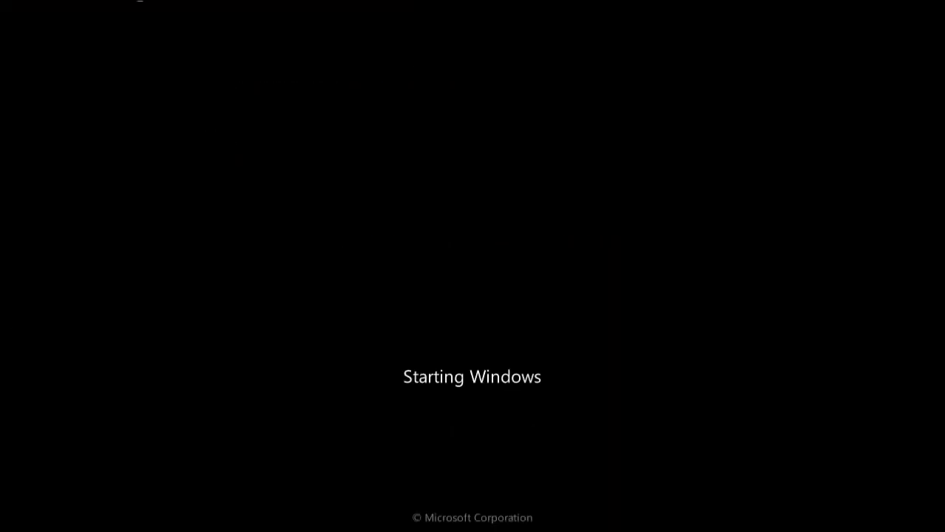
key("F8")
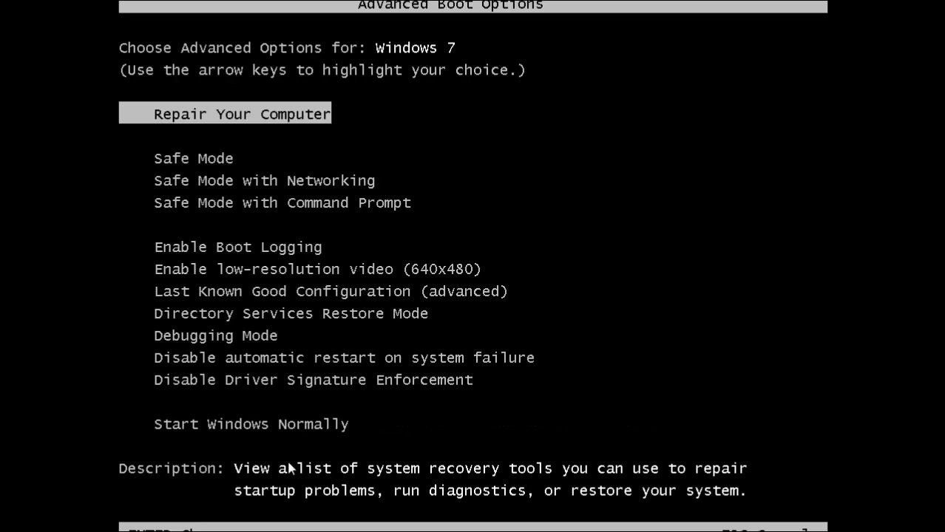
key("Down")
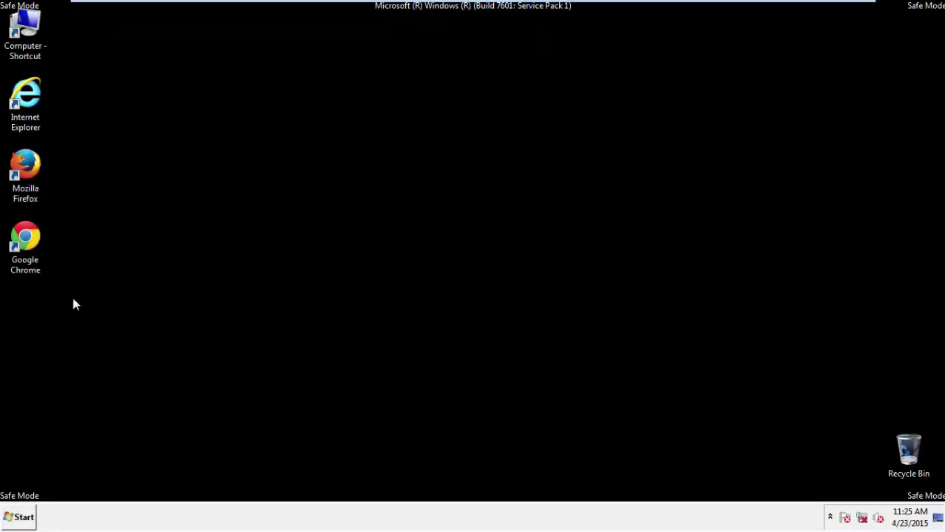
Step: Launch Firefox, decline the default-browser prompt, and toggle the menu bar back on
left_click(33, 174)
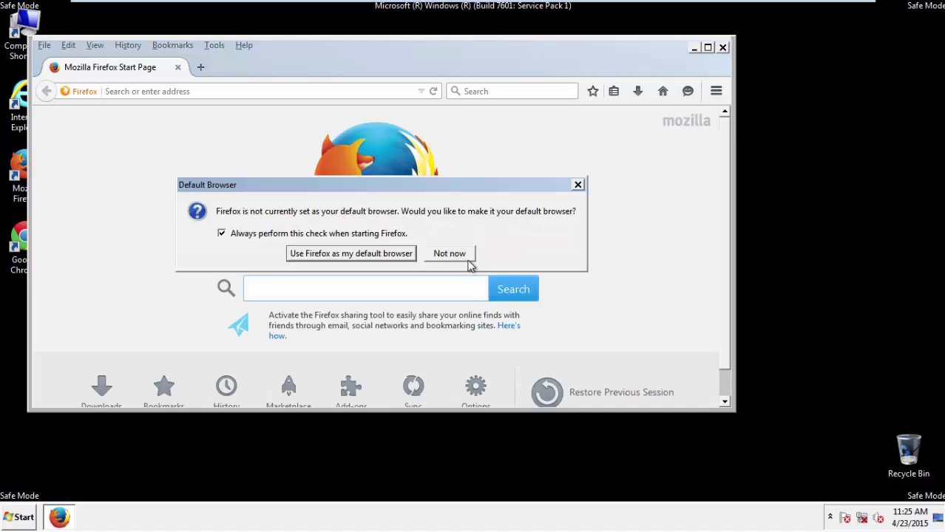
left_click(463, 255)
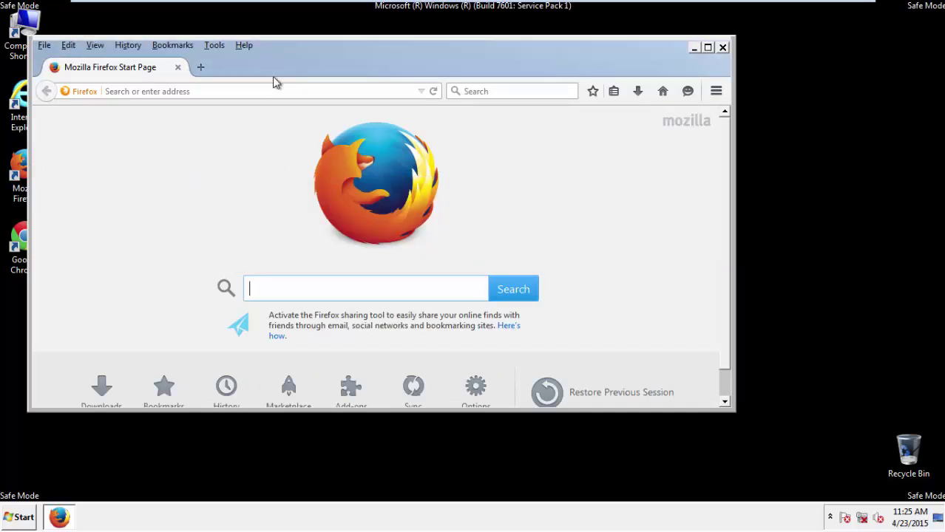
right_click(289, 57)
left_click(318, 114)
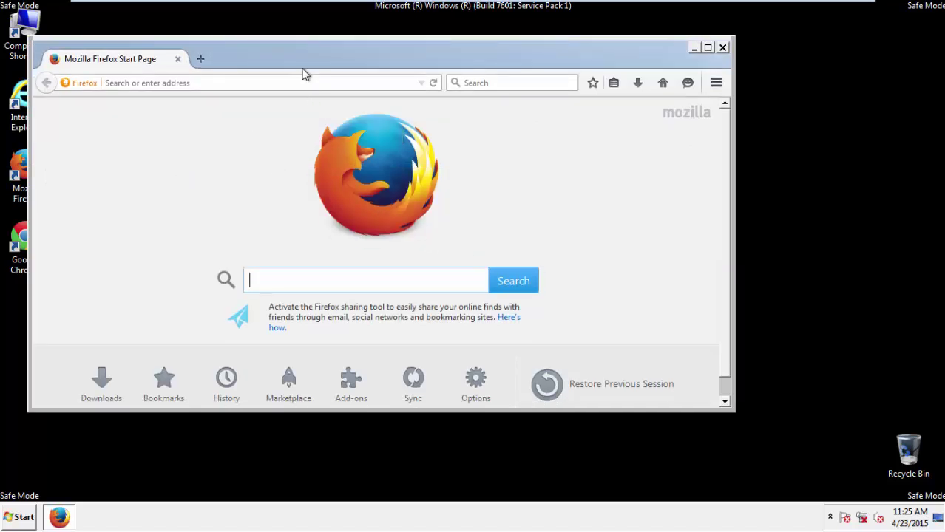
right_click(296, 60)
left_click(317, 114)
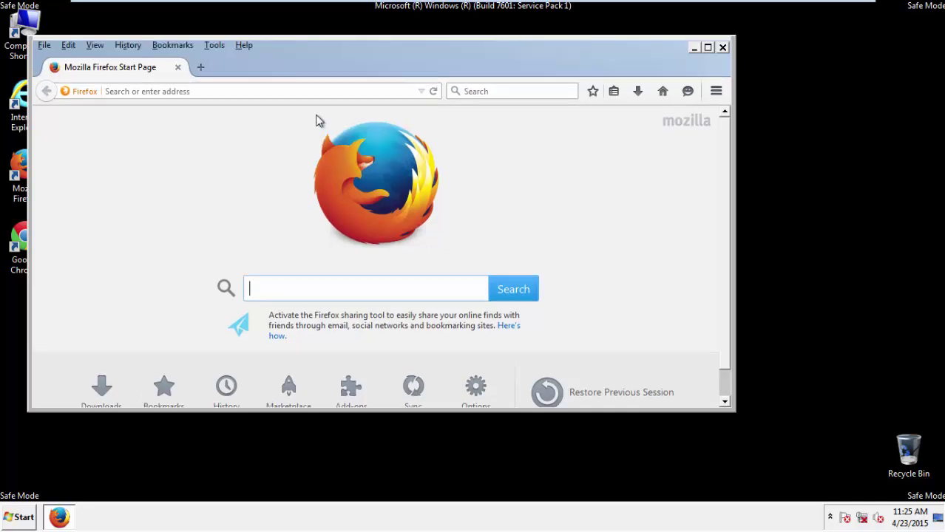
Step: Clear Firefox's recent history for Everything, including offline website data and site preferences
left_click(136, 45)
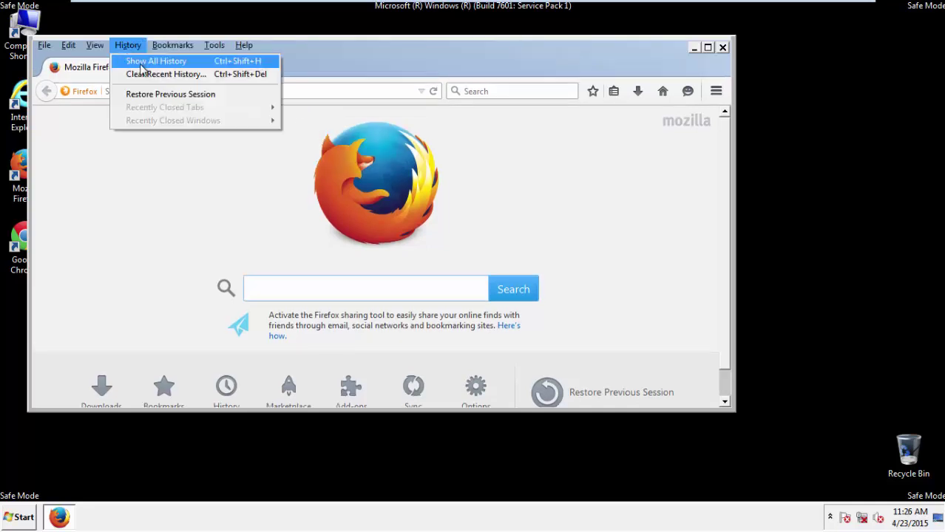
left_click(144, 73)
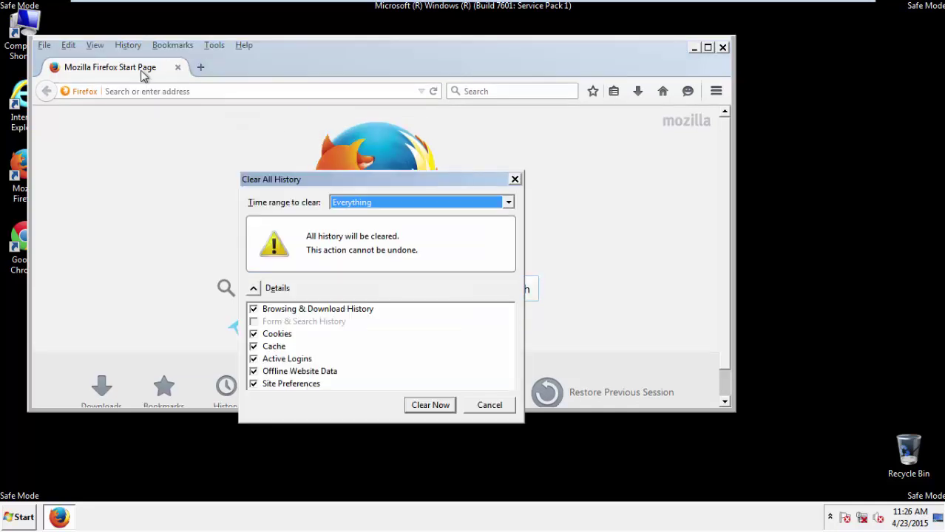
left_click(336, 204)
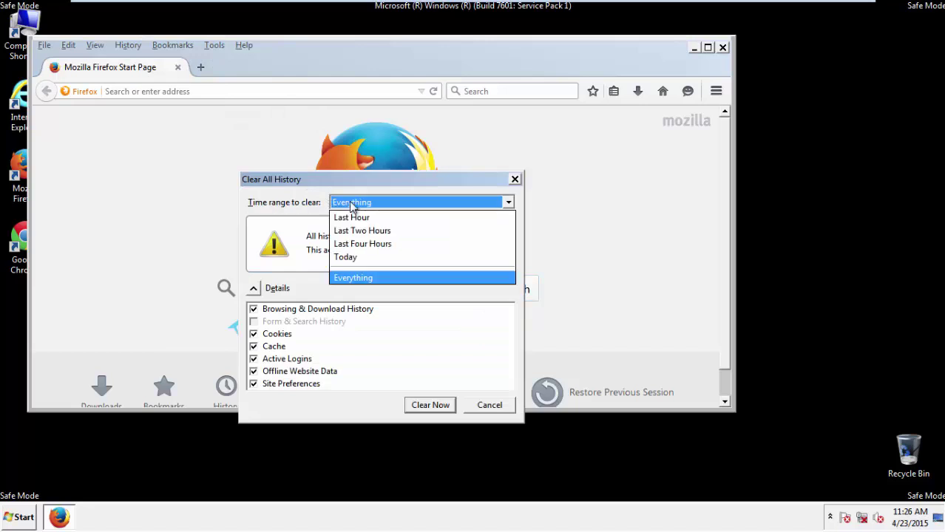
left_click(358, 278)
left_click(253, 372)
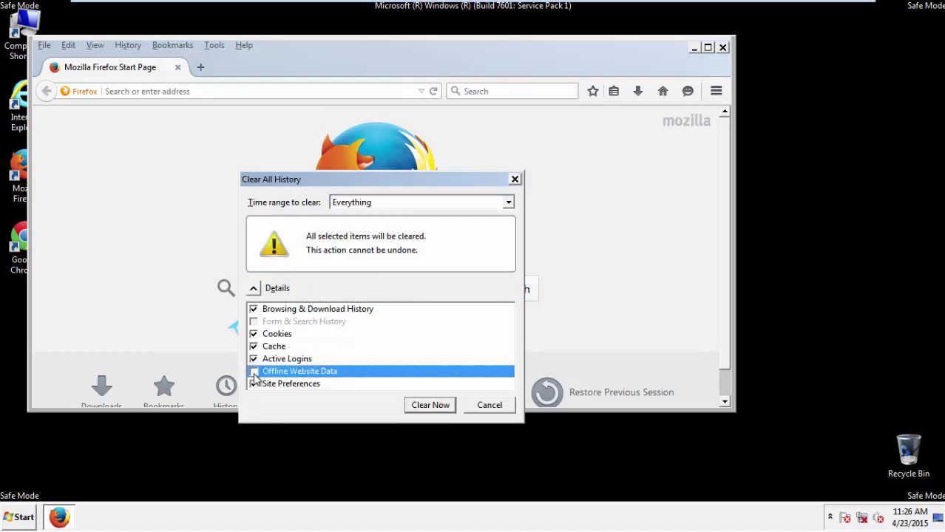
left_click(253, 383)
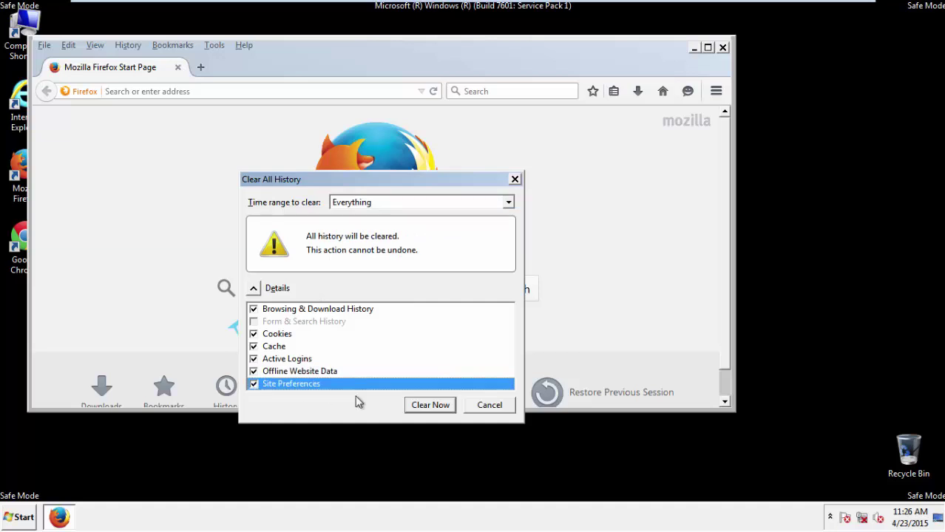
left_click(428, 407)
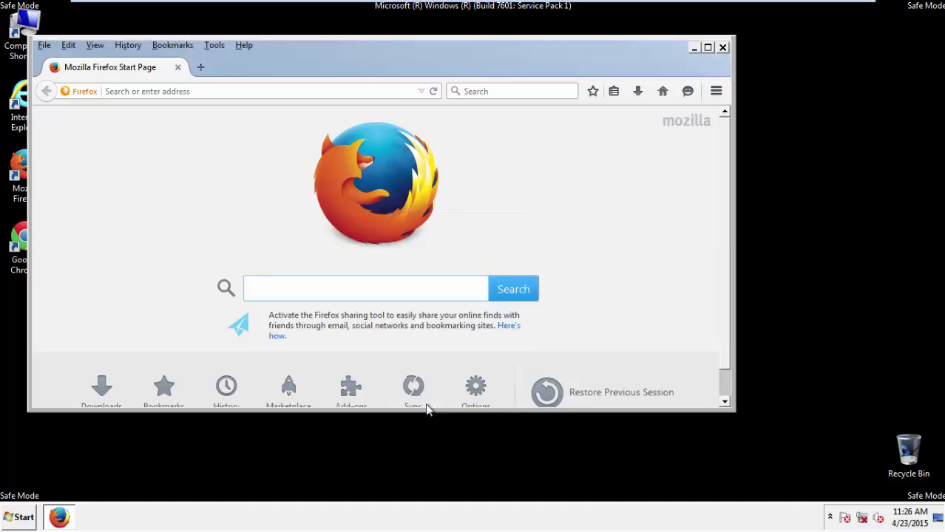
Step: Refresh Firefox from Troubleshooting Information, finish, and decline the default-browser prompt
left_click(244, 46)
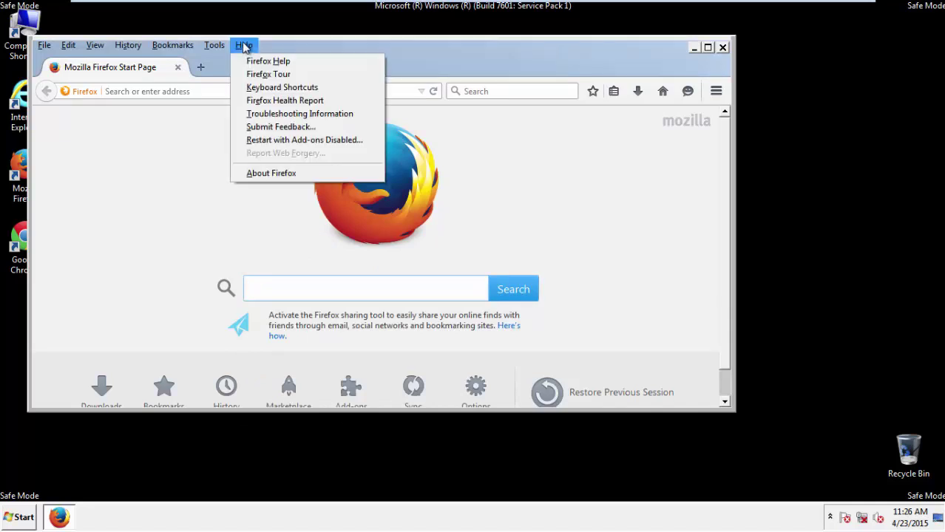
left_click(273, 114)
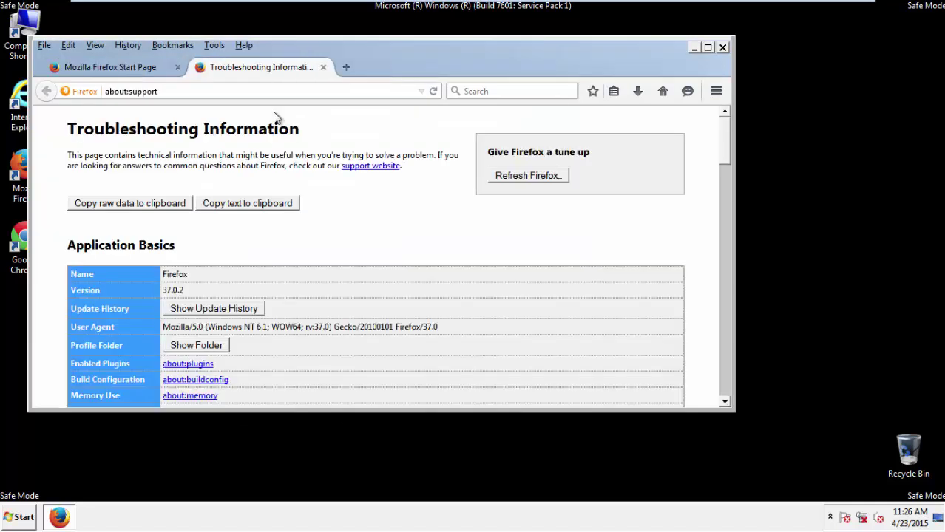
left_click(547, 180)
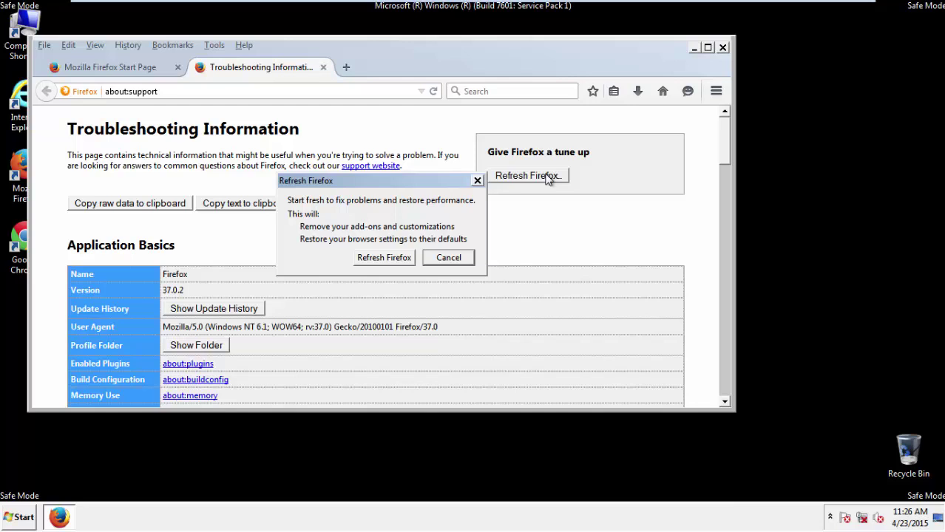
left_click(384, 258)
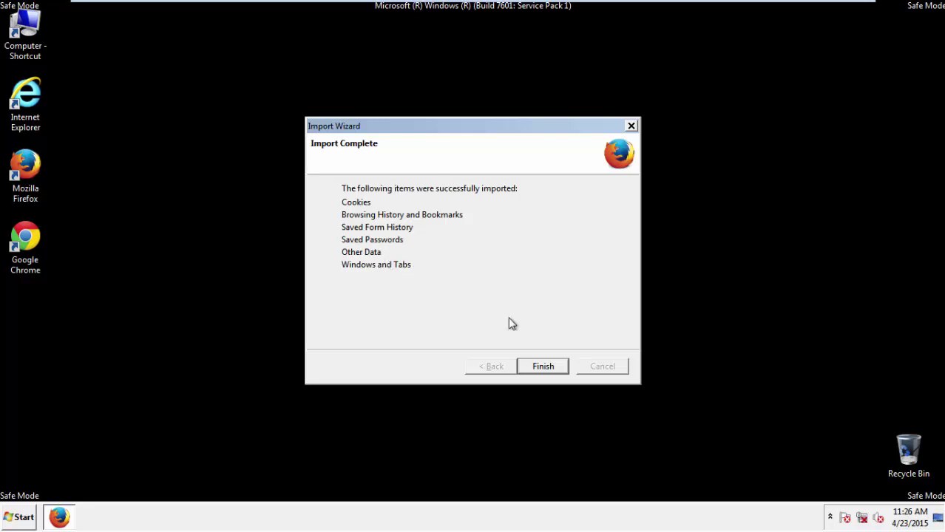
left_click(543, 367)
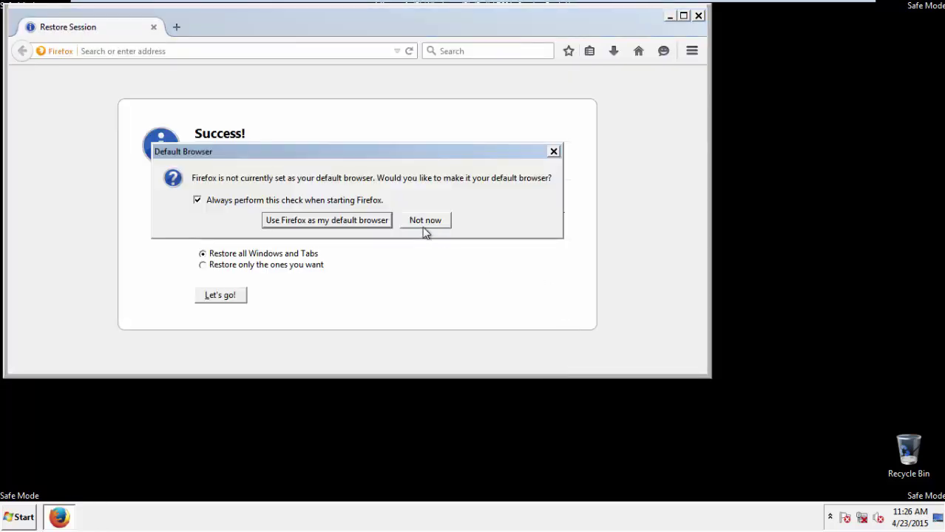
left_click(425, 222)
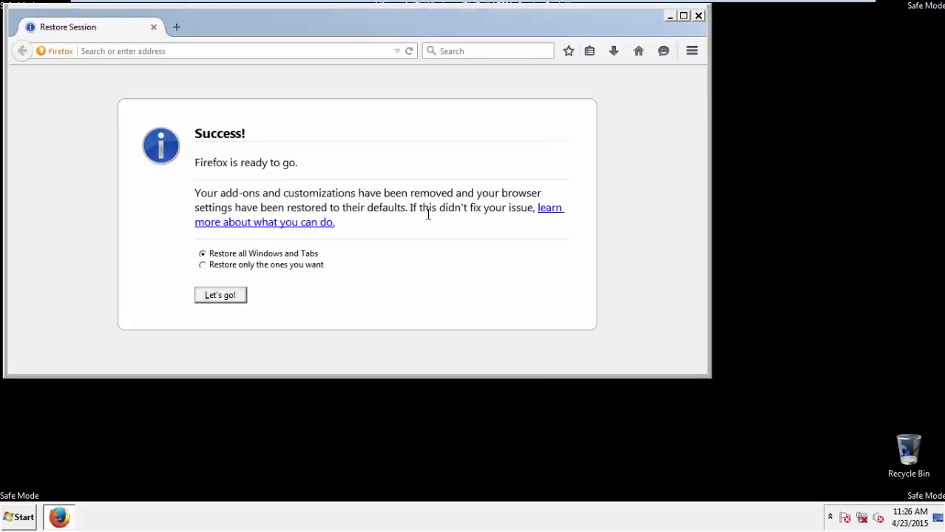
Step: Close the refreshed Firefox and launch Google Chrome from the desktop
left_click(698, 17)
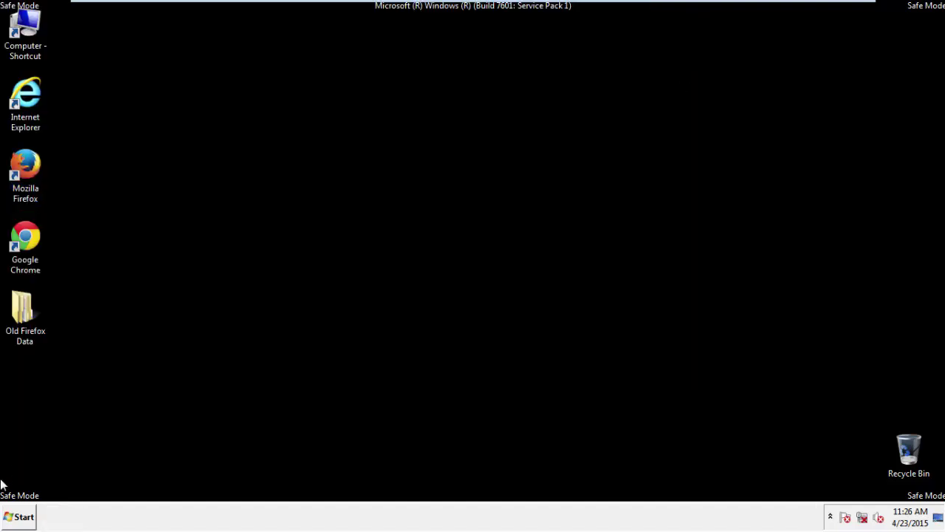
left_click(23, 235)
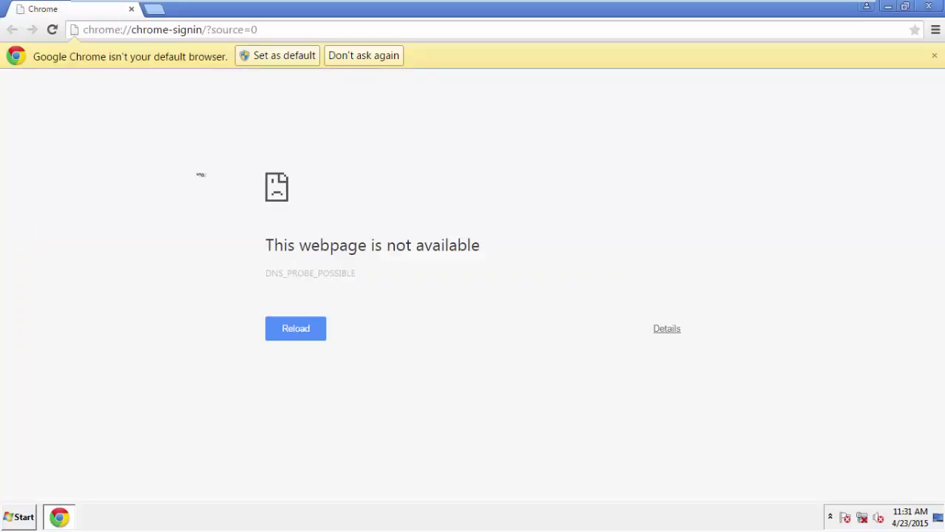
Step: Stop Chrome's default-browser prompt permanently and show History through Settings
left_click(375, 58)
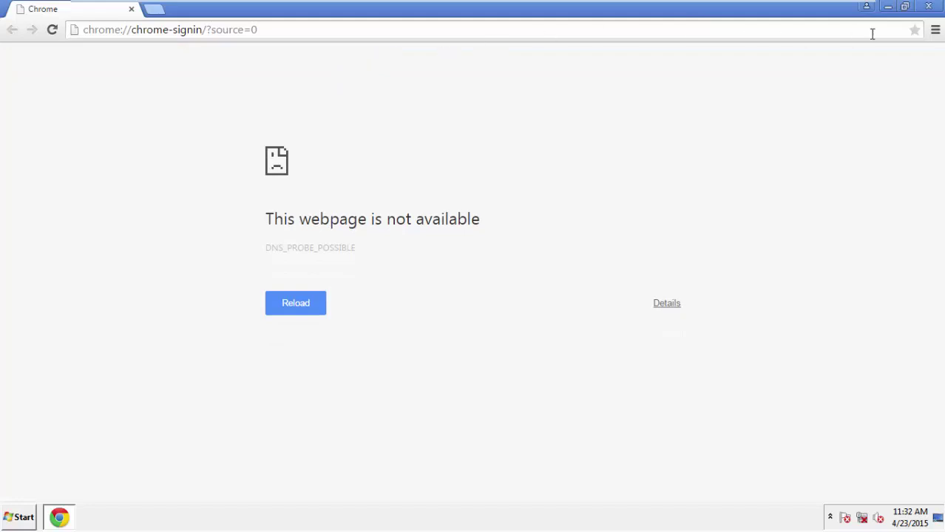
left_click(935, 31)
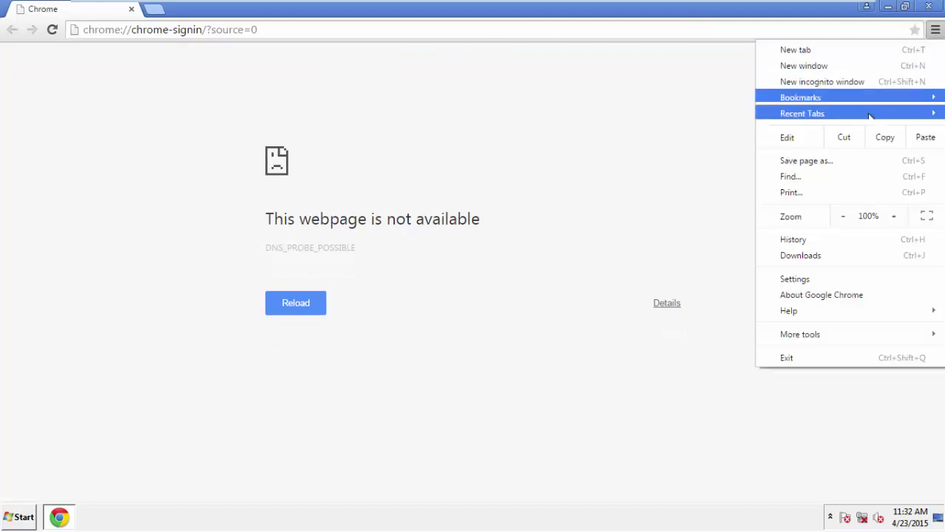
left_click(798, 279)
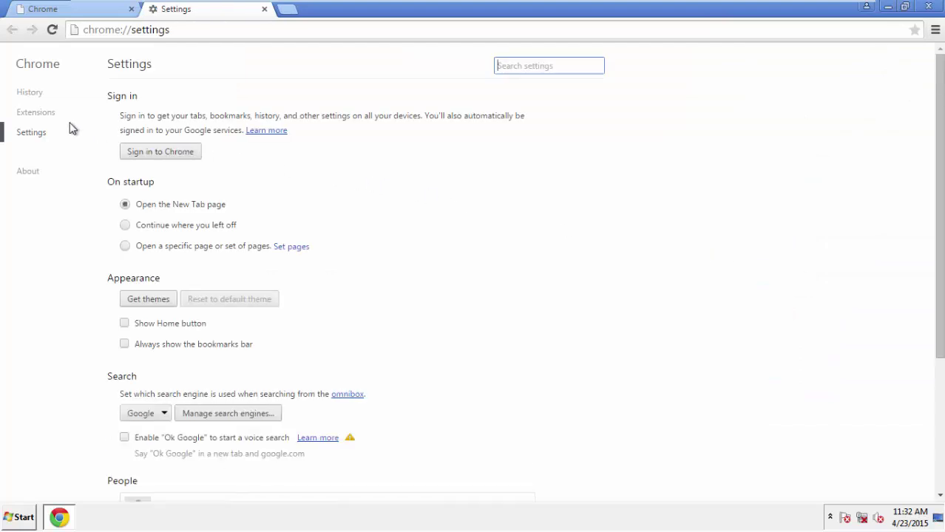
left_click(31, 93)
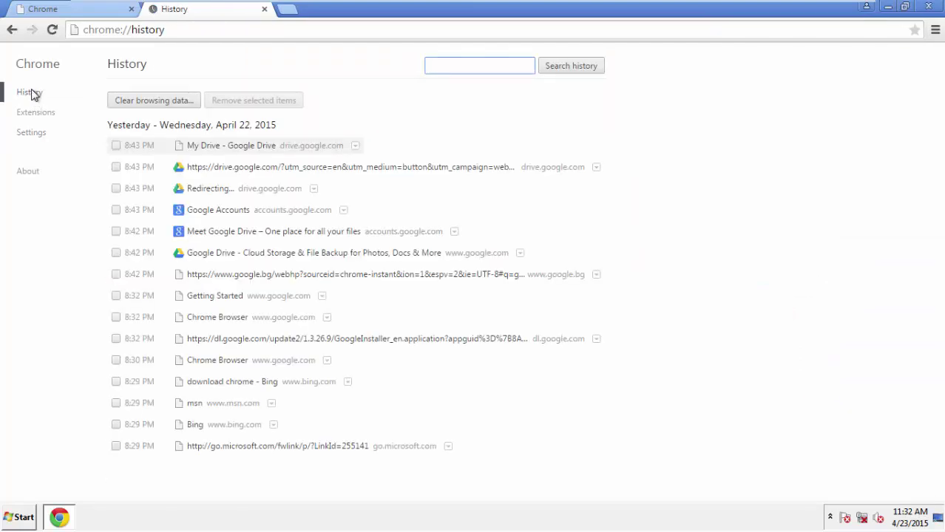
Step: Clear Chrome browsing data from the beginning of time, adding autofill form data
left_click(141, 103)
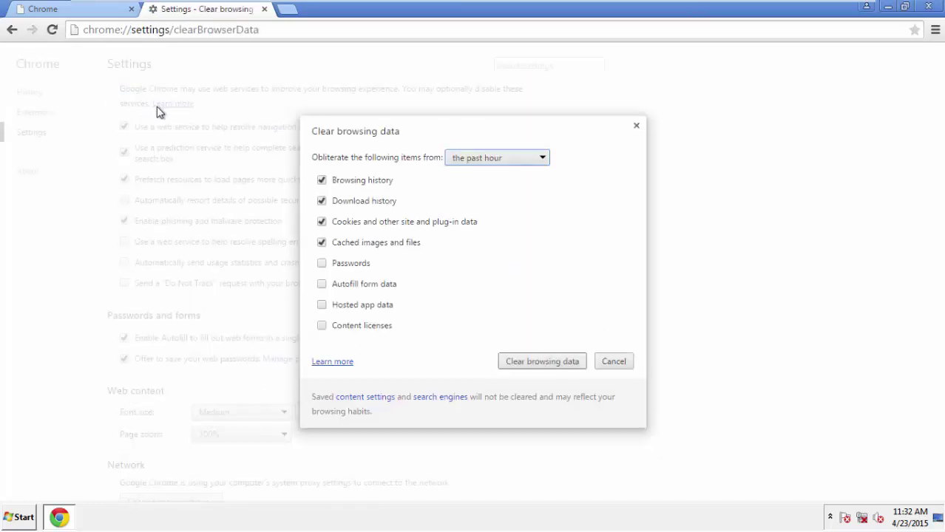
left_click(475, 160)
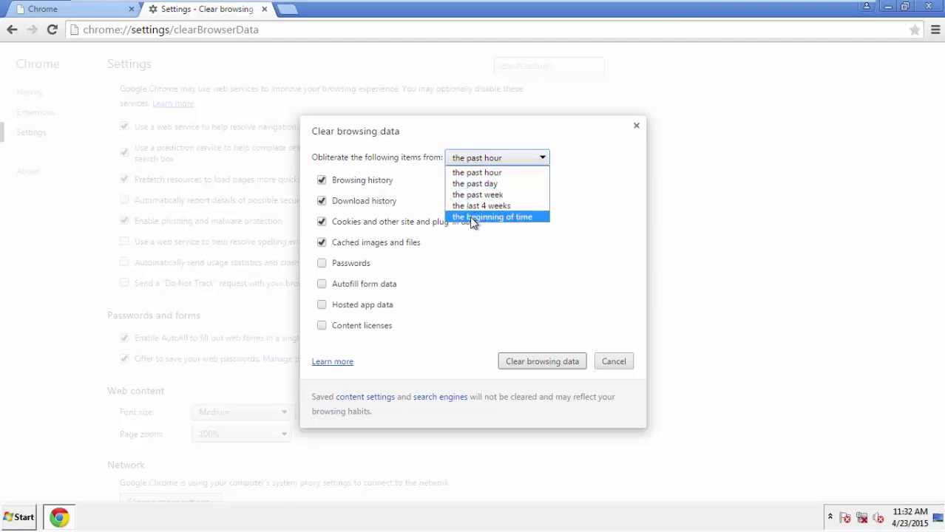
left_click(472, 218)
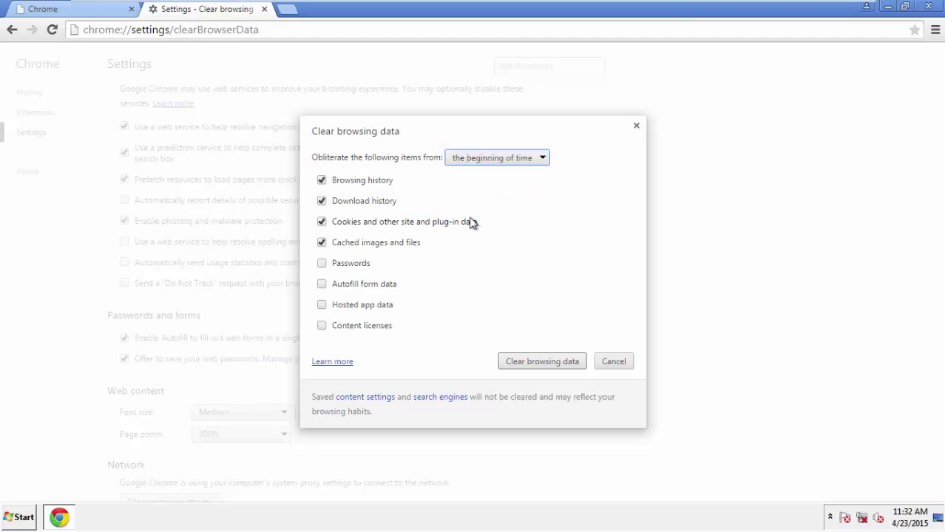
left_click(329, 288)
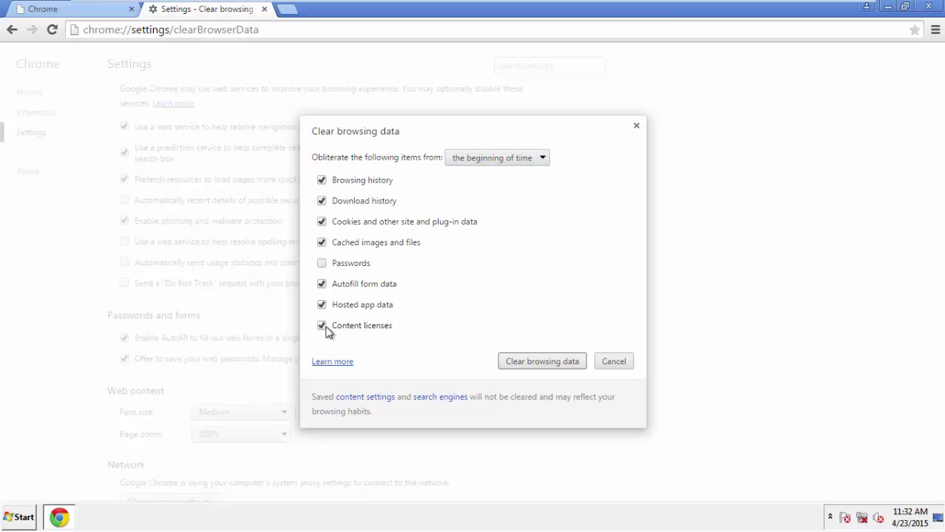
left_click(529, 363)
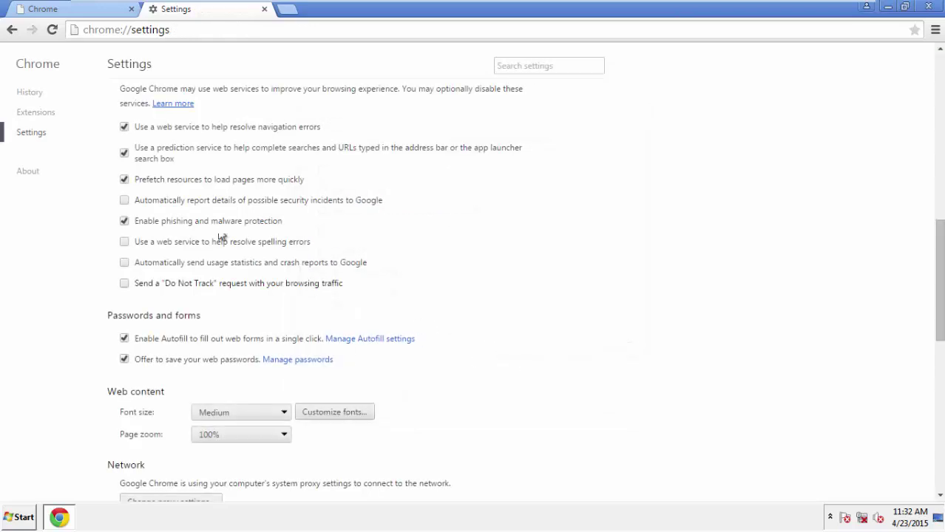
Step: Reset Chrome's settings to their defaults and close the Chrome window
left_click_drag(940, 236, 933, 411)
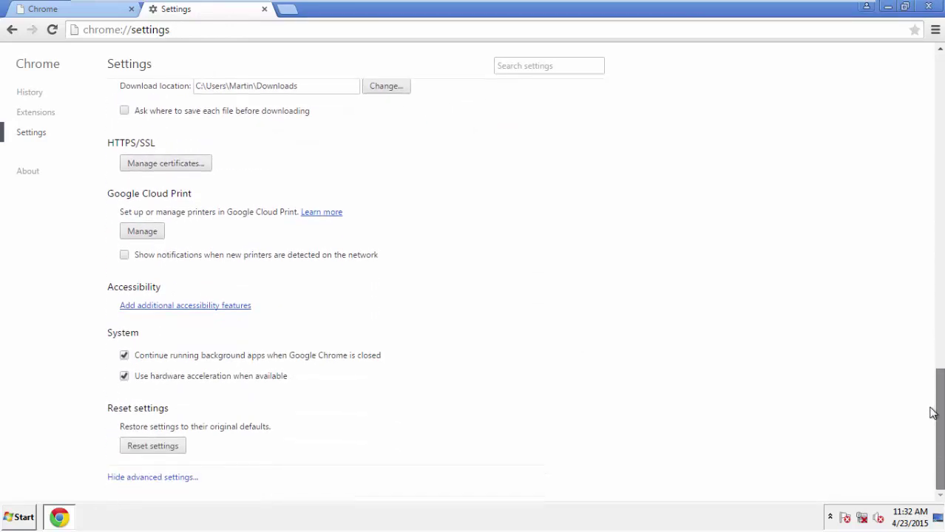
left_click(179, 447)
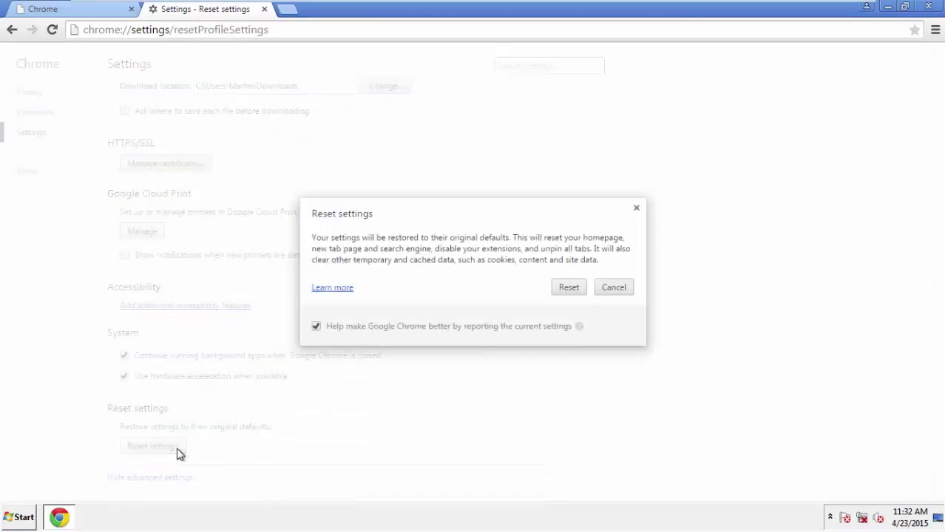
left_click(569, 287)
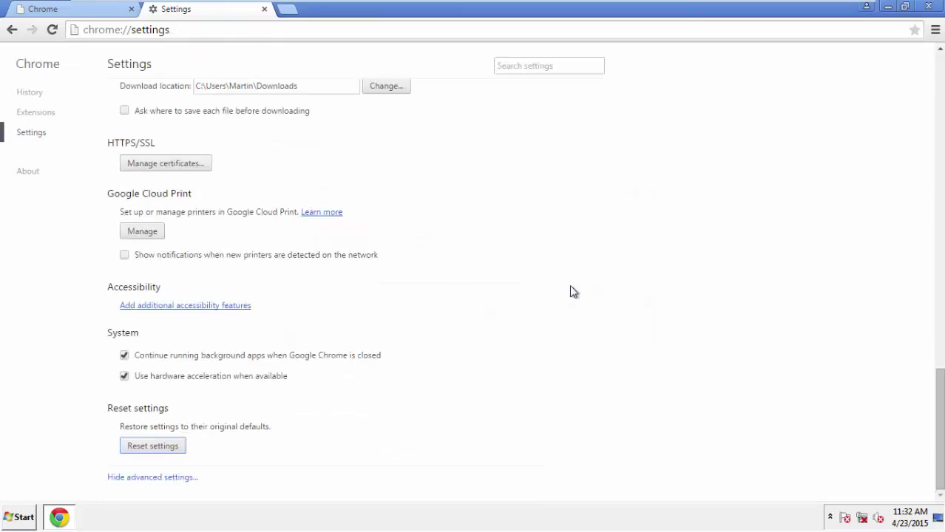
left_click(927, 6)
left_click(509, 239)
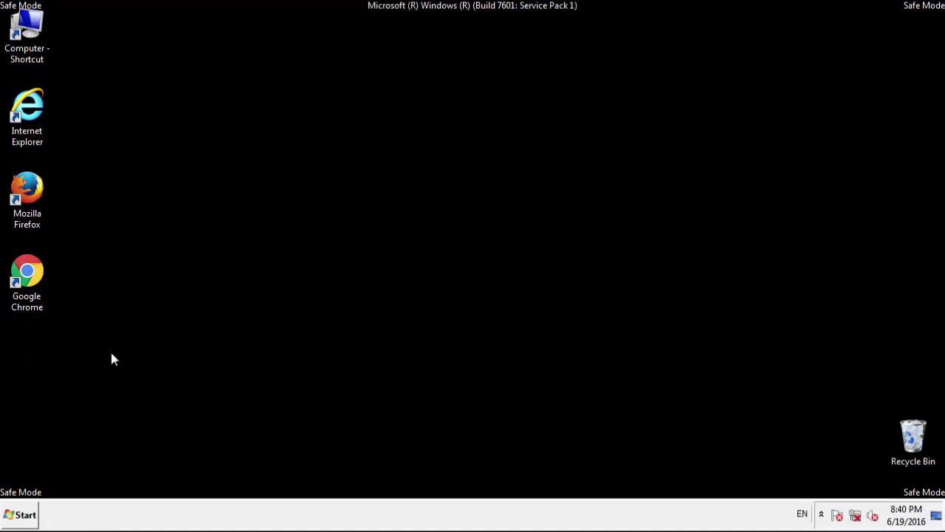
Step: Remove the trotux extension in Firefox's Add-ons manager, restart Firefox, then close it
double_click(30, 190)
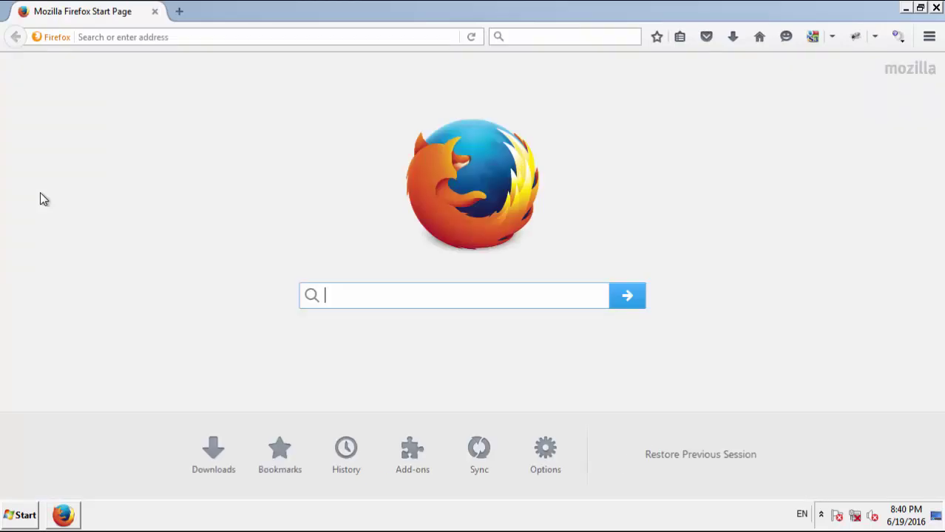
left_click(925, 38)
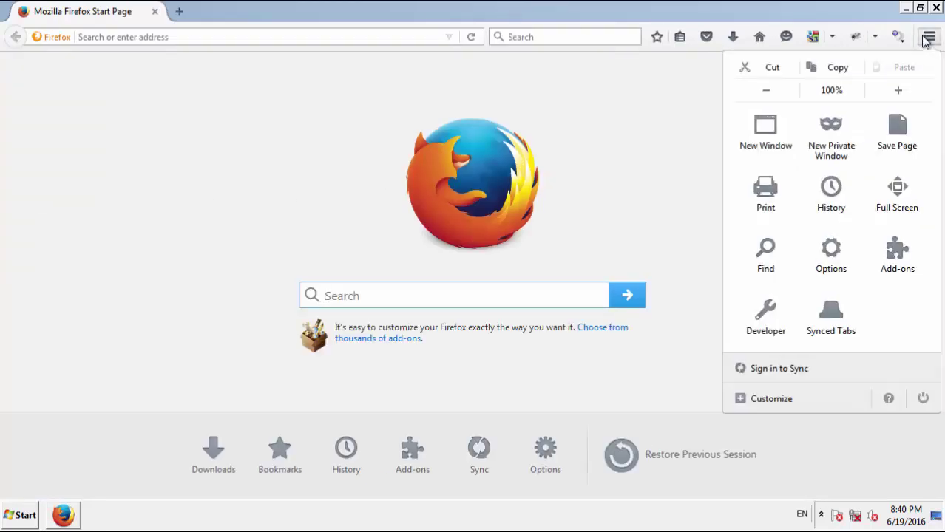
left_click(894, 262)
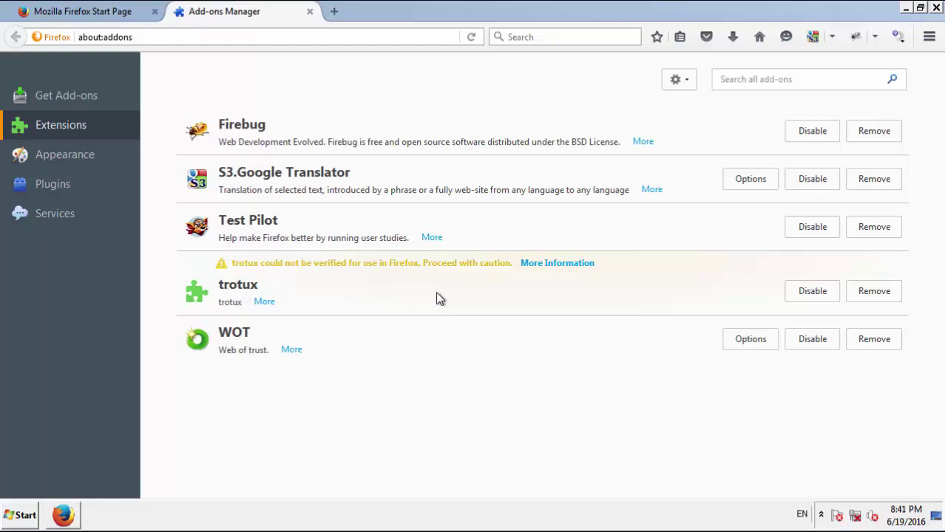
left_click(878, 292)
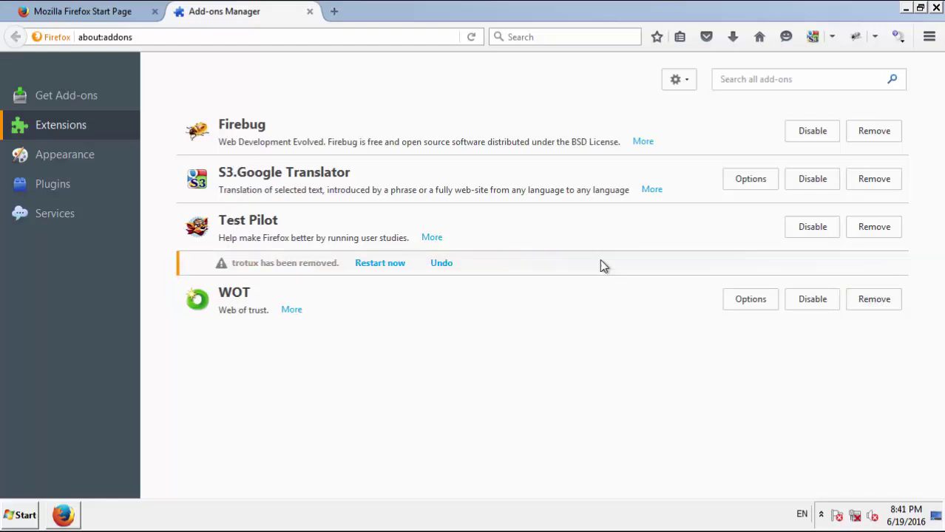
left_click(383, 264)
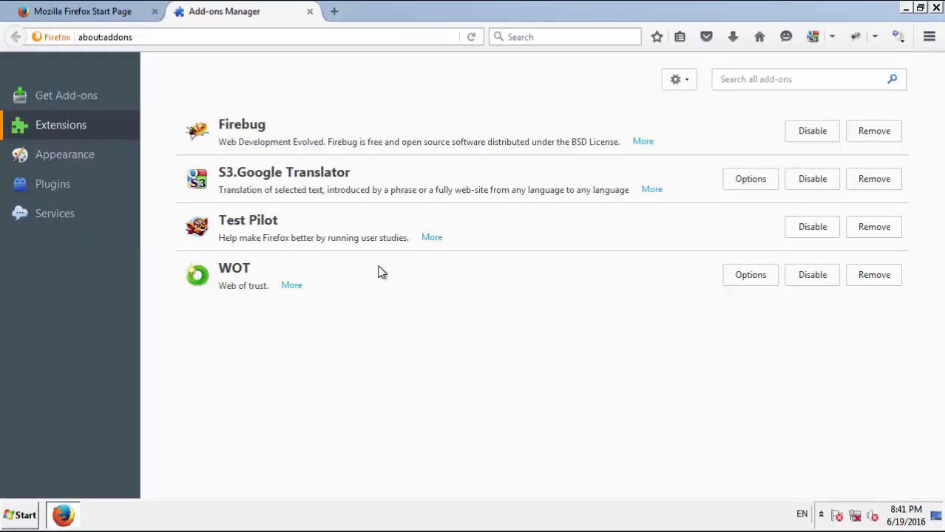
left_click(934, 9)
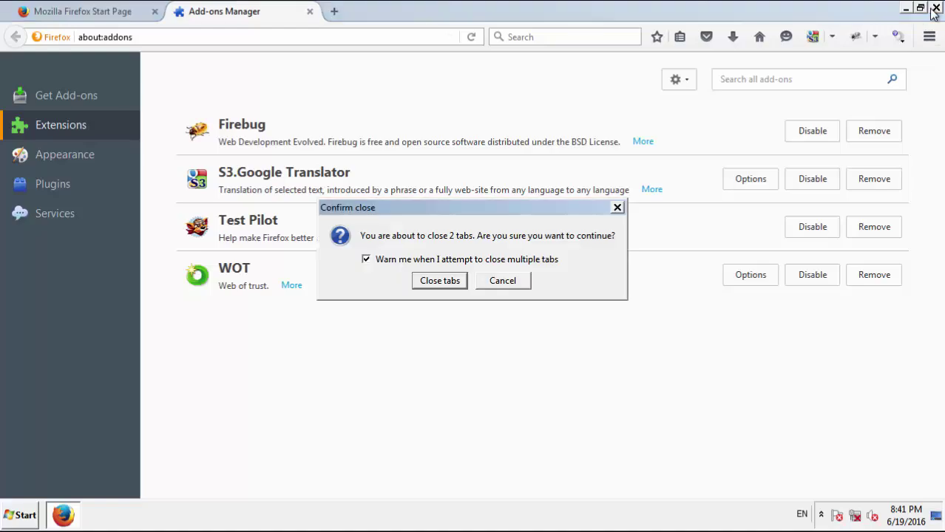
Step: Remove the trotux extension from Chrome, leaving only Google Docs, Docs Offline, Sheets and Slides
left_click(452, 281)
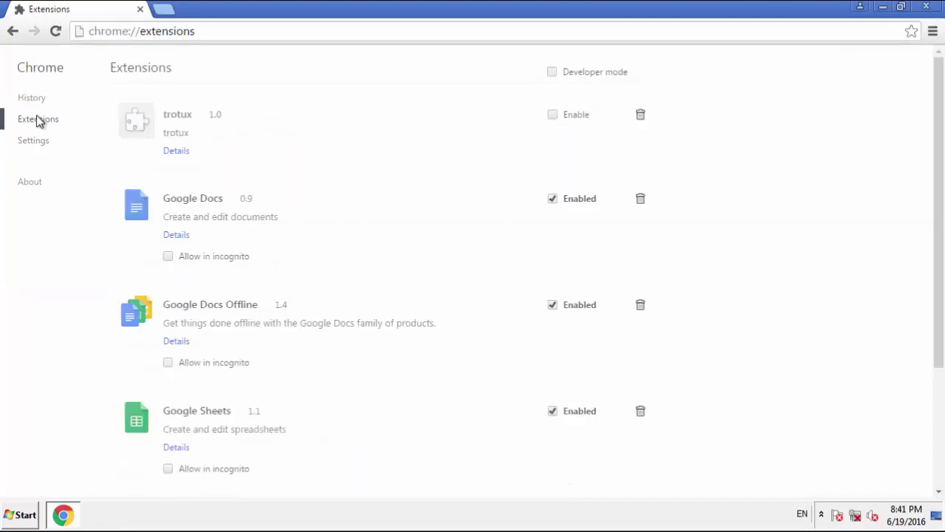
scroll(194, 190, "down", 3)
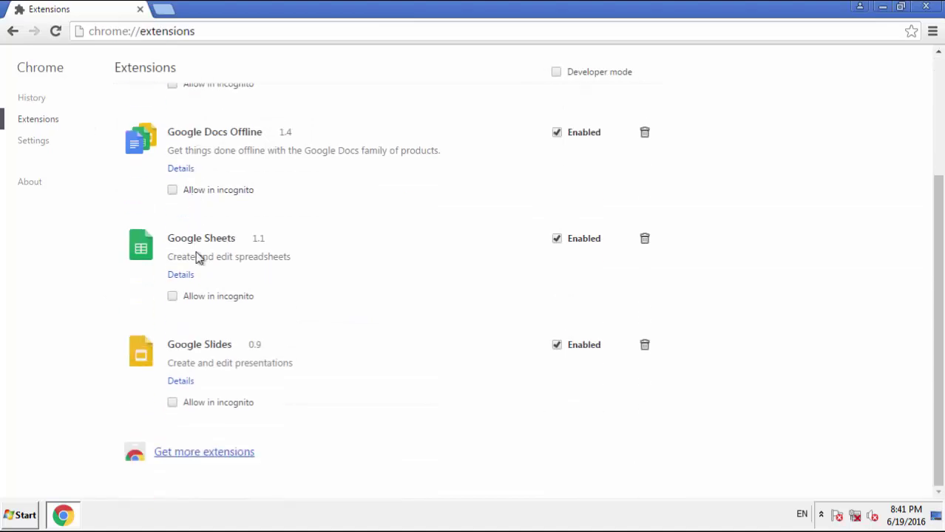
scroll(197, 222, "up", 3)
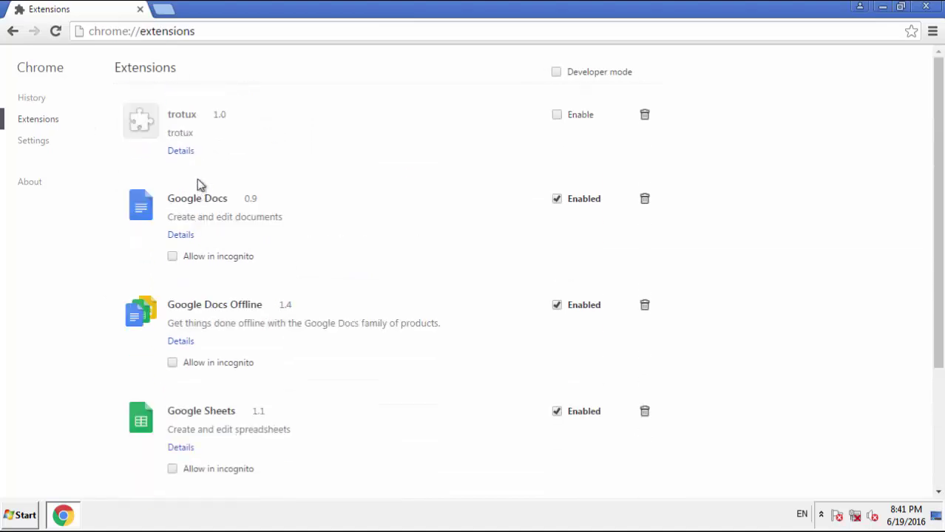
left_click(646, 116)
left_click(489, 152)
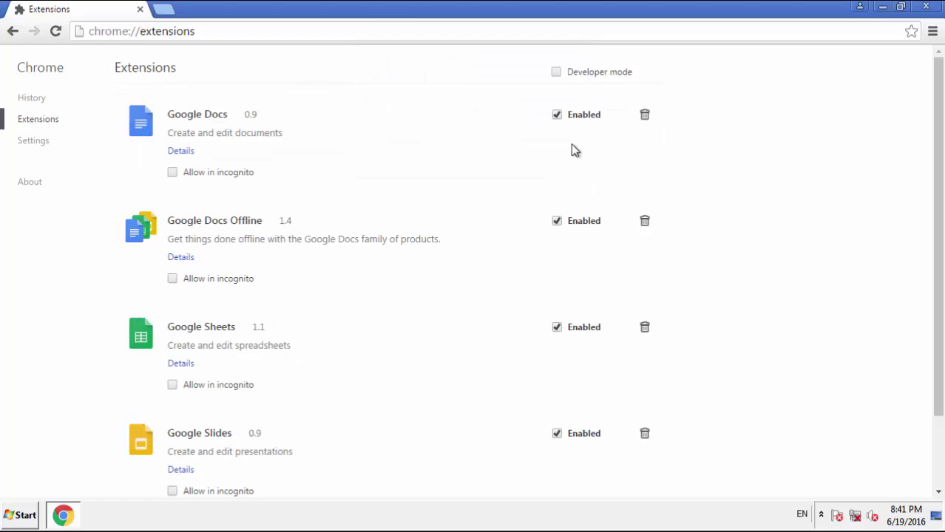
Step: Close Chrome and restart Windows 7 from the Start menu's Shut down options
left_click(925, 7)
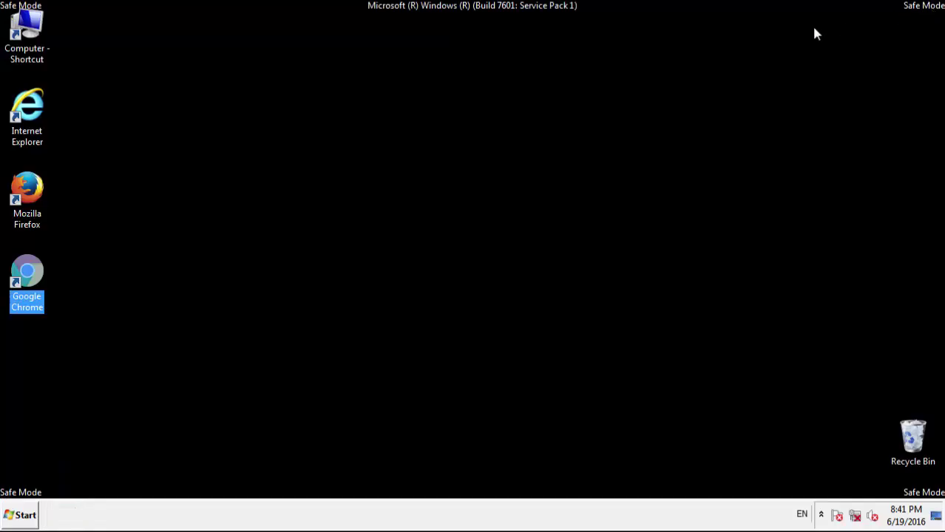
left_click(529, 148)
left_click(20, 515)
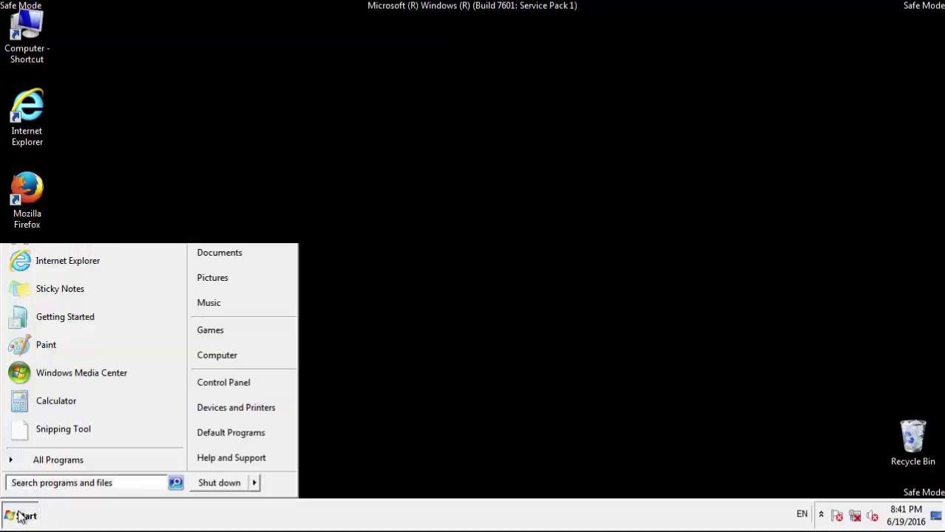
left_click(254, 482)
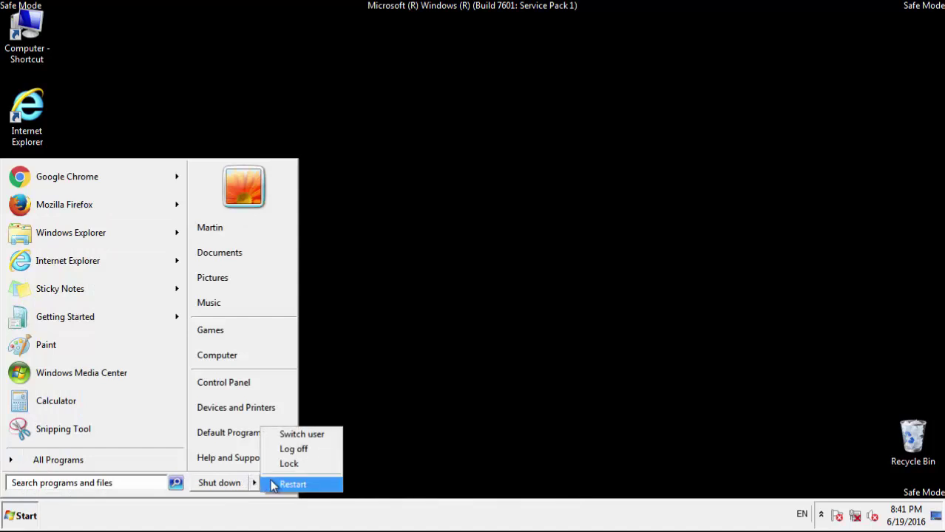
left_click(273, 484)
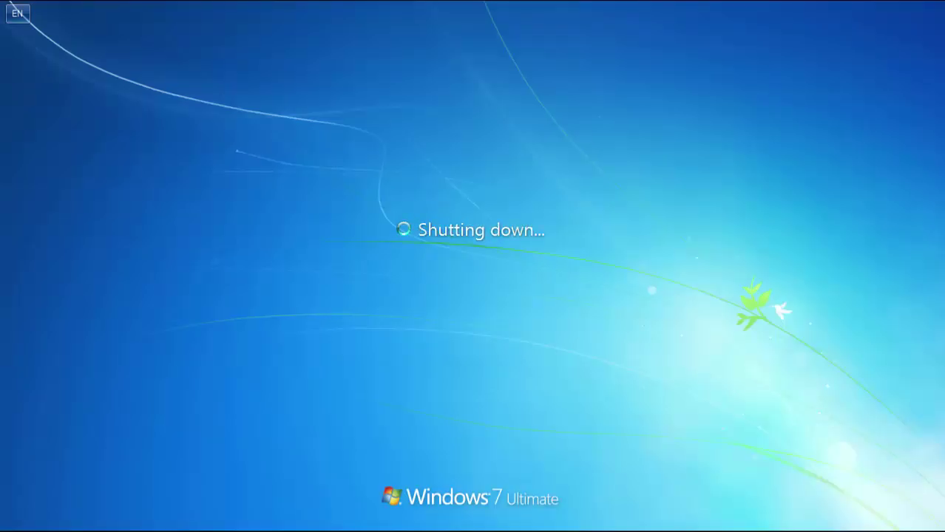